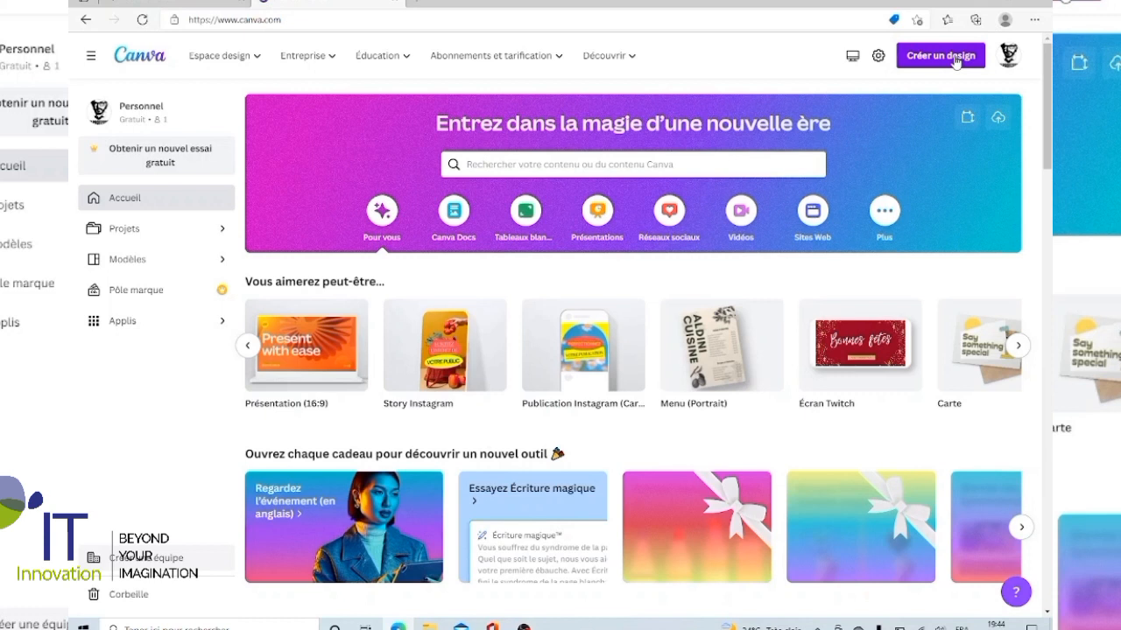
# Start a new design and examine the suggested design formats, from Doc to Invitation.
pyautogui.click(954, 60)
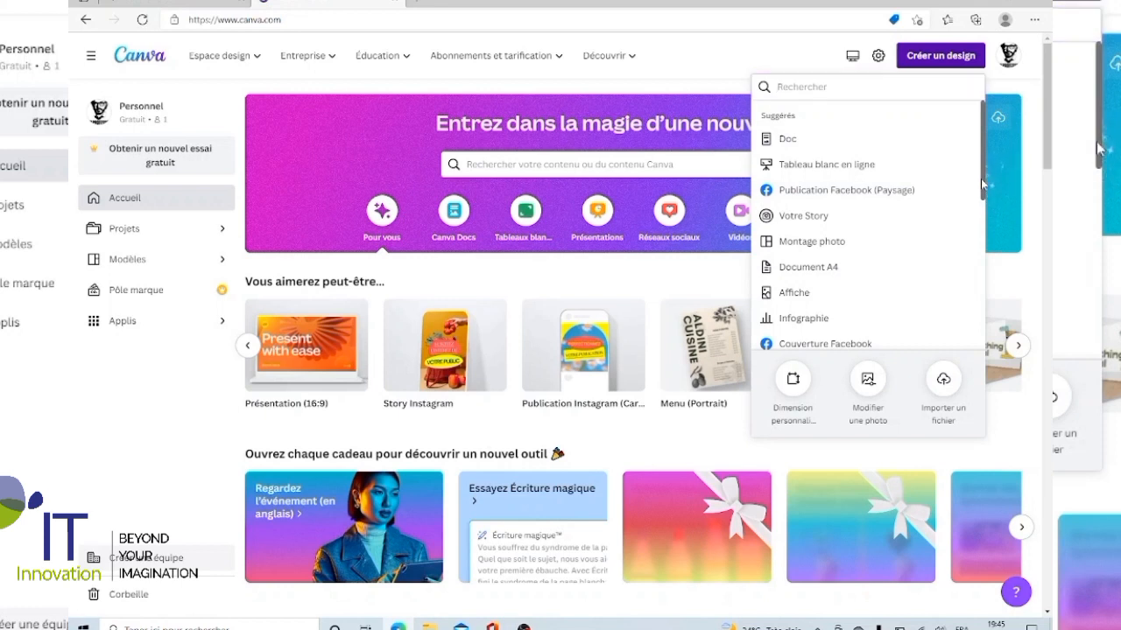
pyautogui.moveTo(982, 184); pyautogui.dragTo(984, 264)
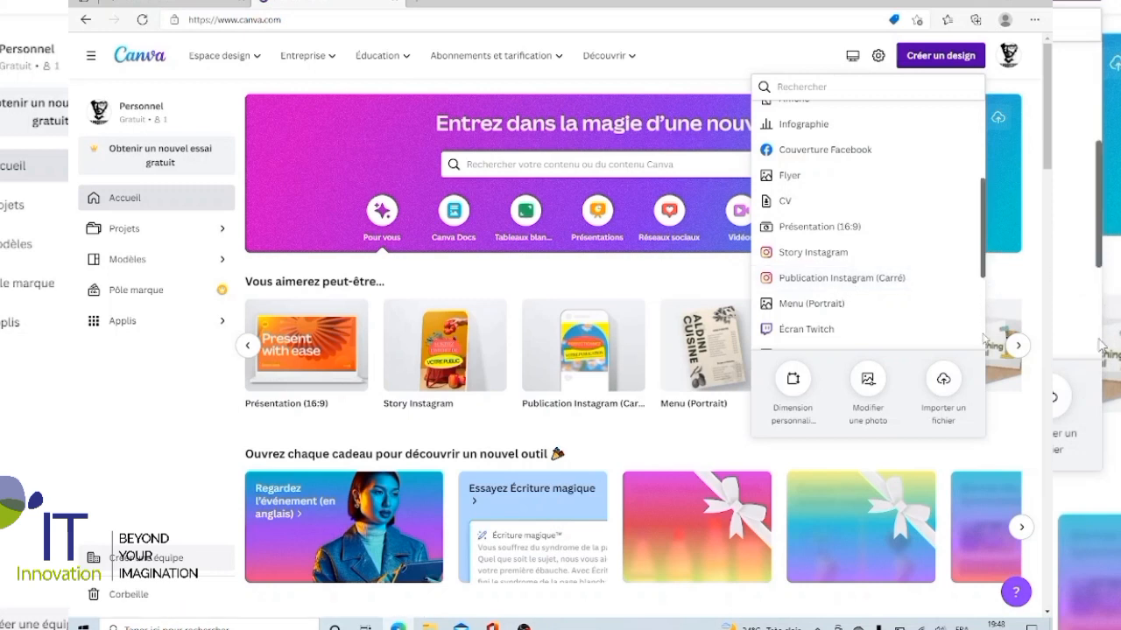
pyautogui.scroll(-3, 983, 339)
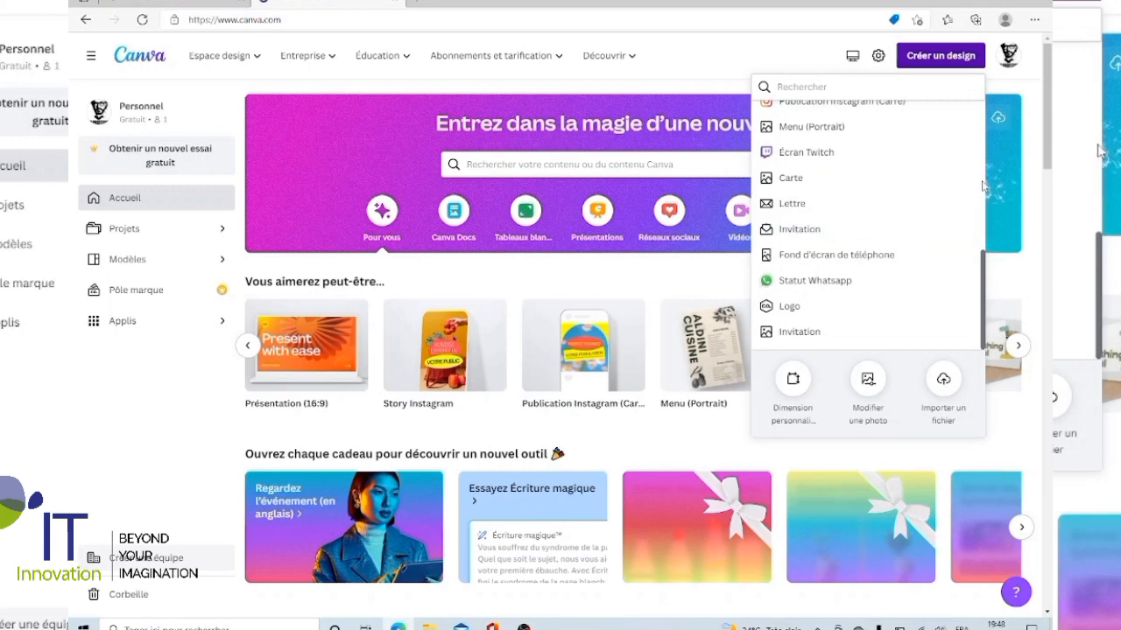
pyautogui.scroll(3, 983, 179)
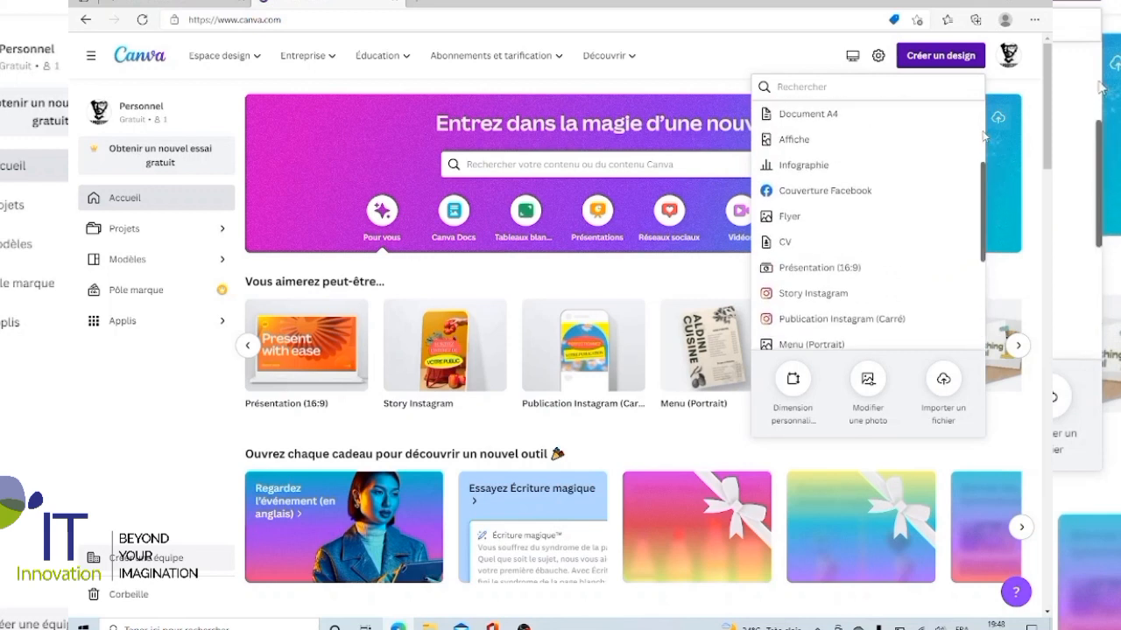
pyautogui.scroll(2, 982, 134)
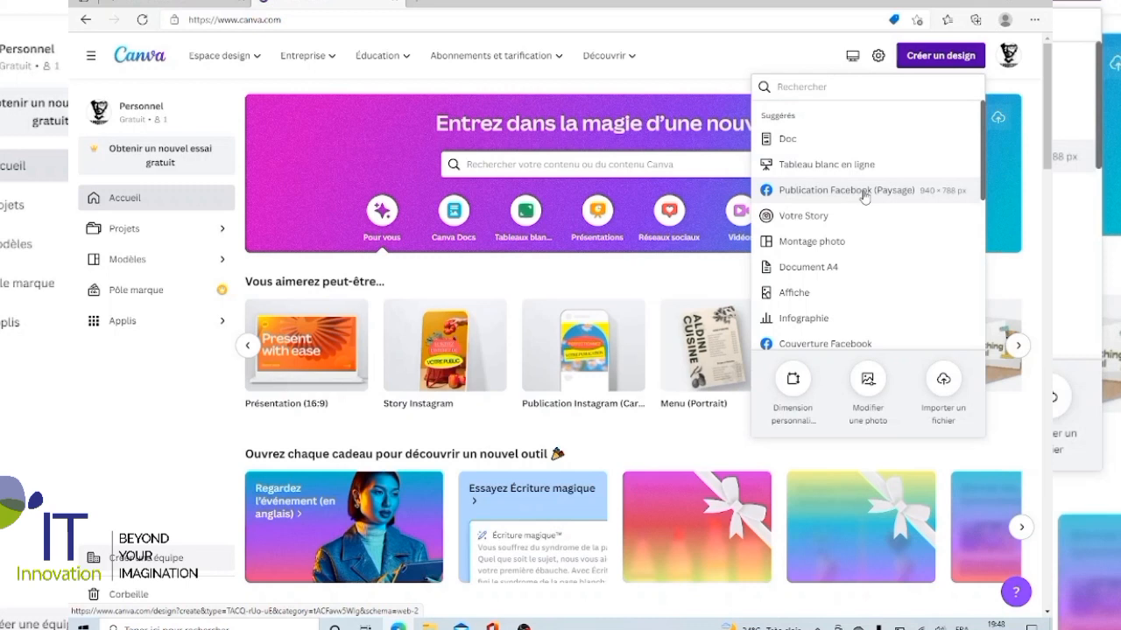
pyautogui.scroll(-5, 982, 327)
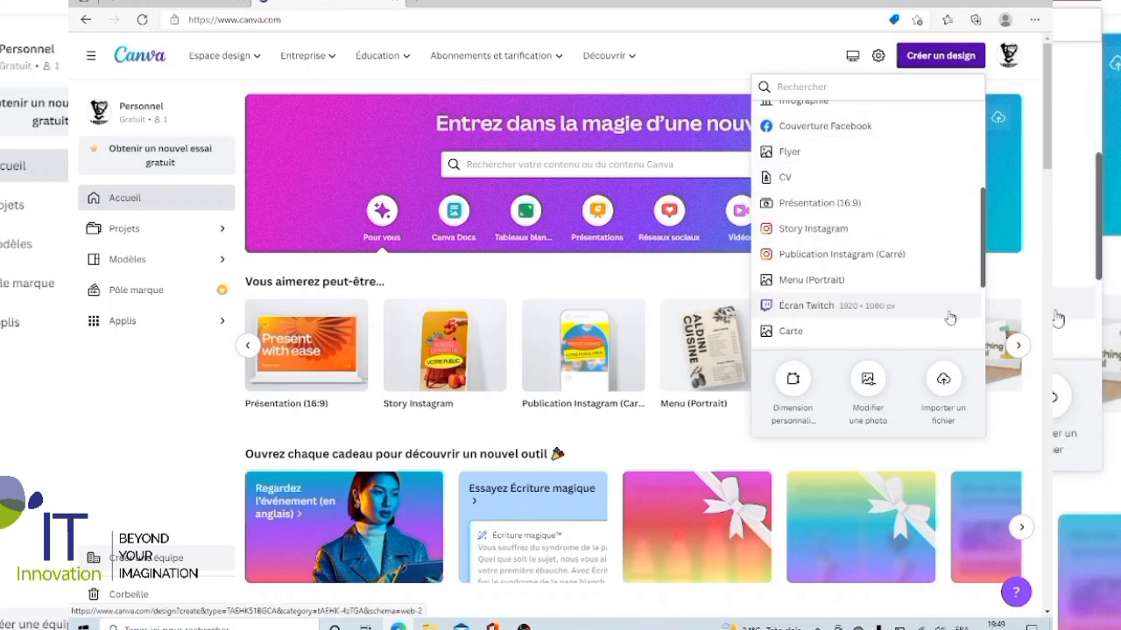
pyautogui.scroll(-3, 985, 340)
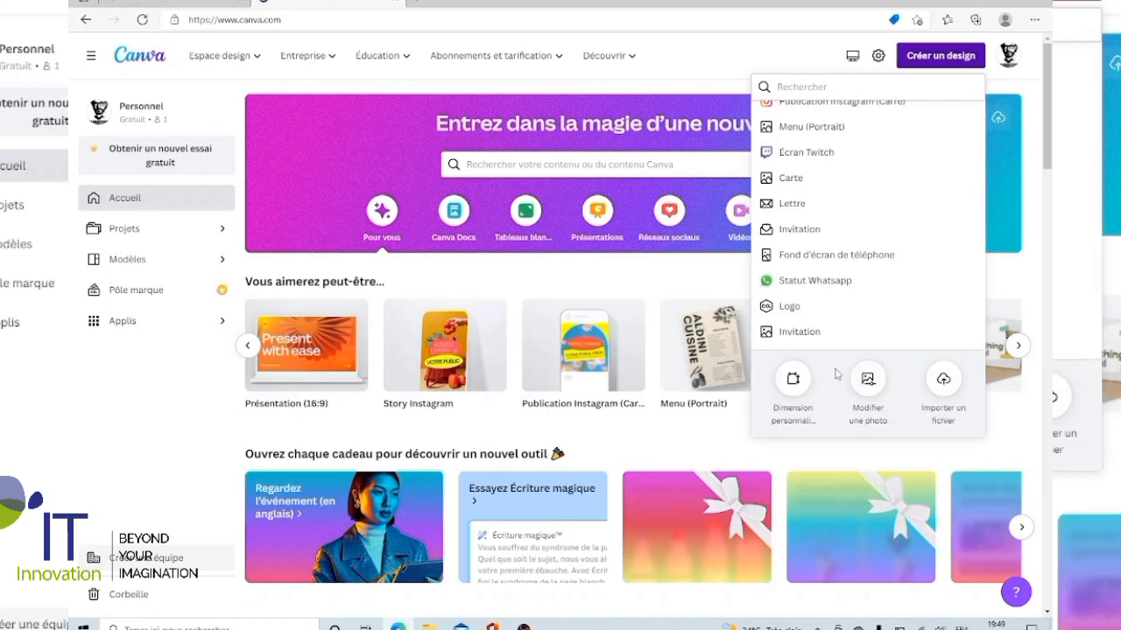
# Create a new design with a custom size of 600 × 600 px.
pyautogui.click(793, 385)
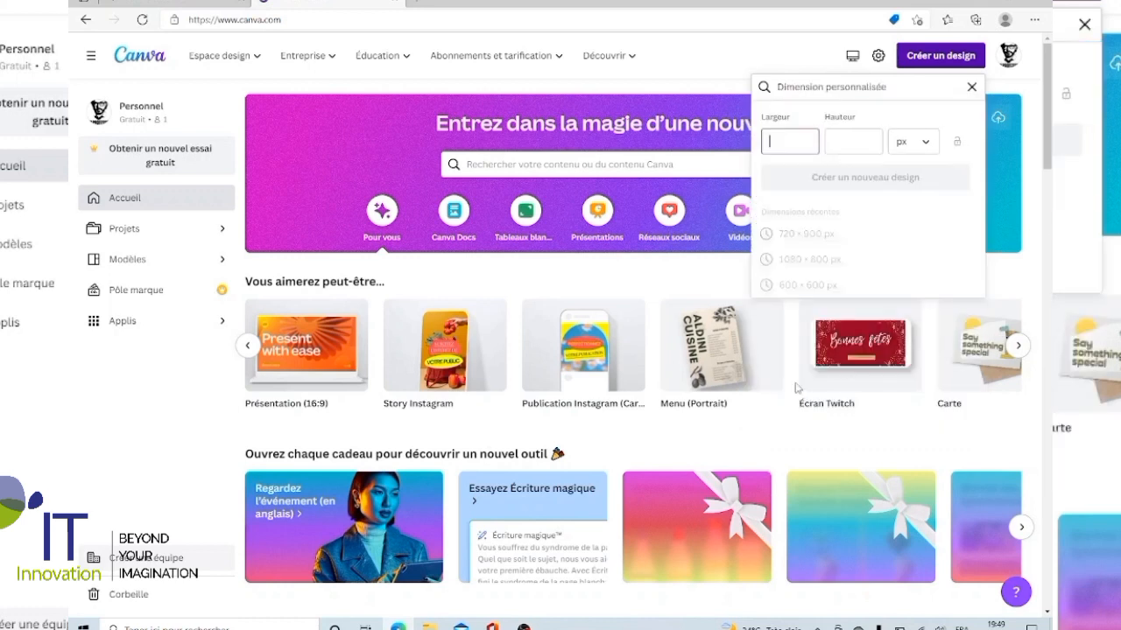
pyautogui.click(933, 149)
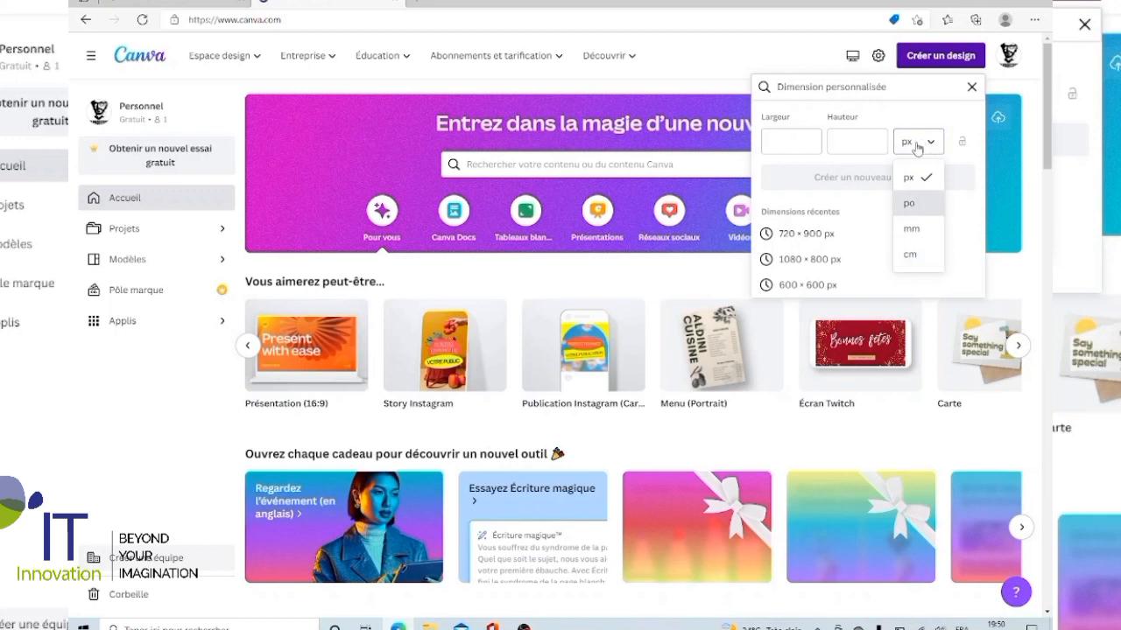
pyautogui.click(800, 145)
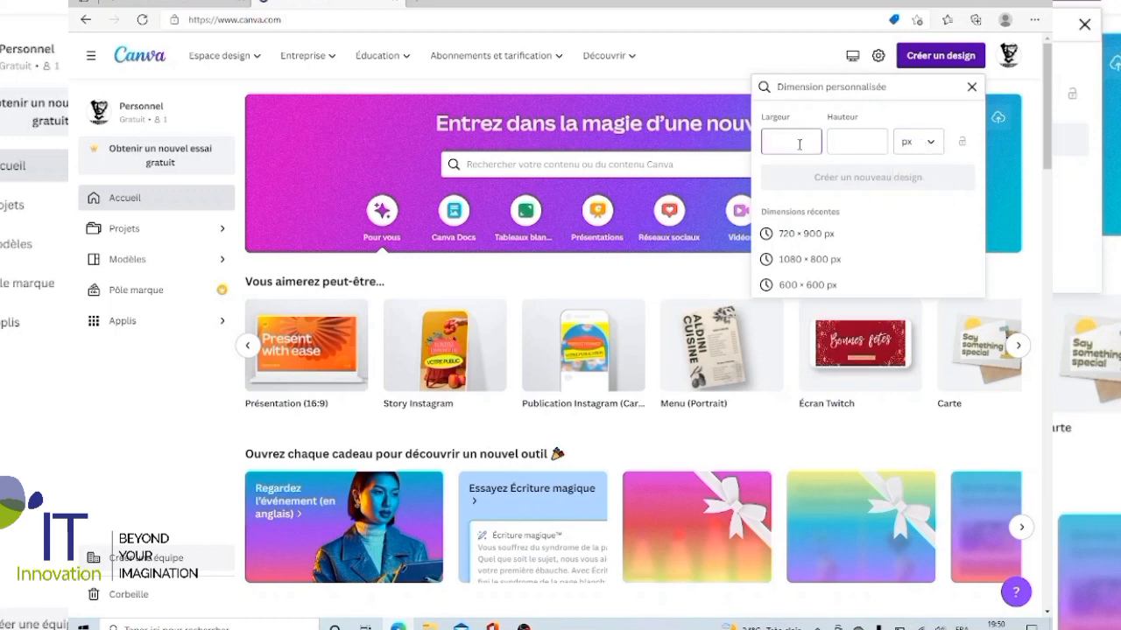
pyautogui.write('6')
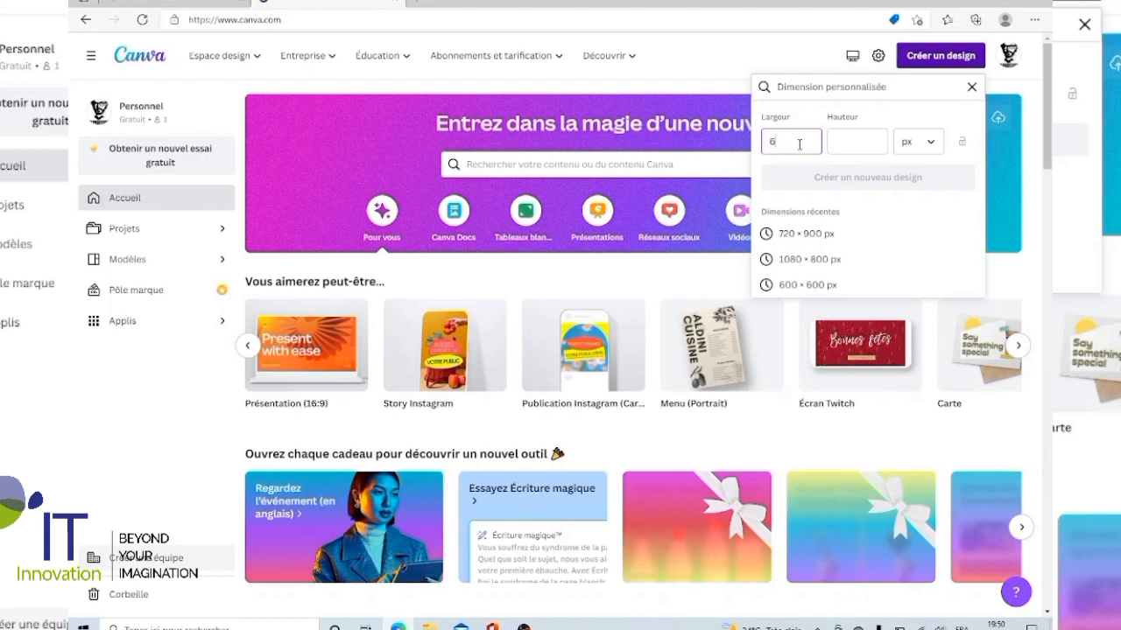
pyautogui.write('00')
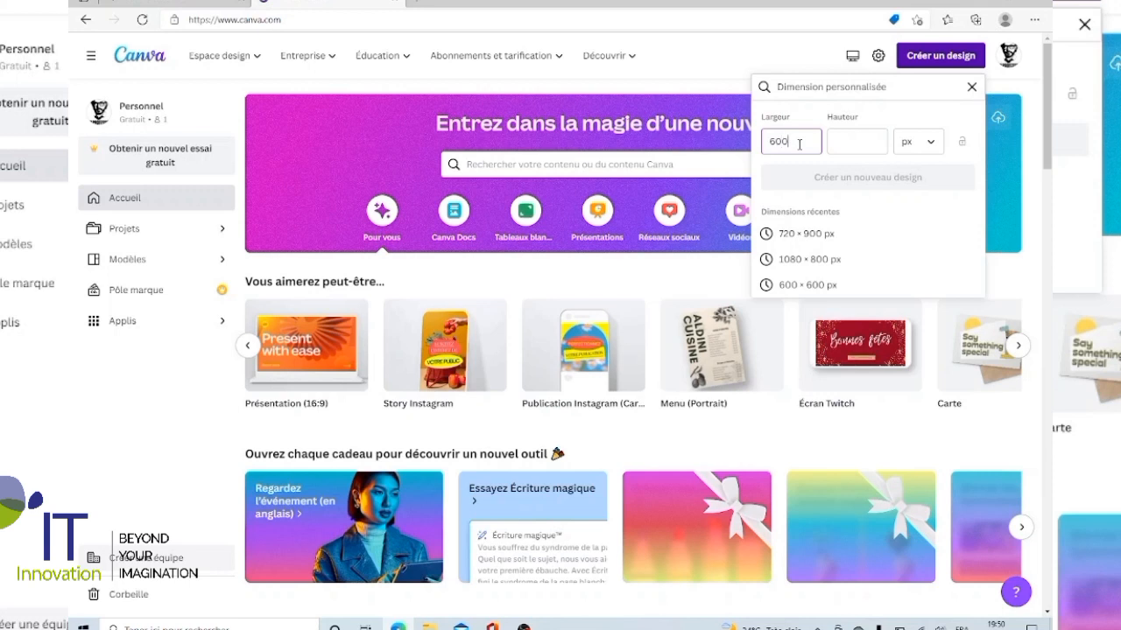
pyautogui.click(839, 143)
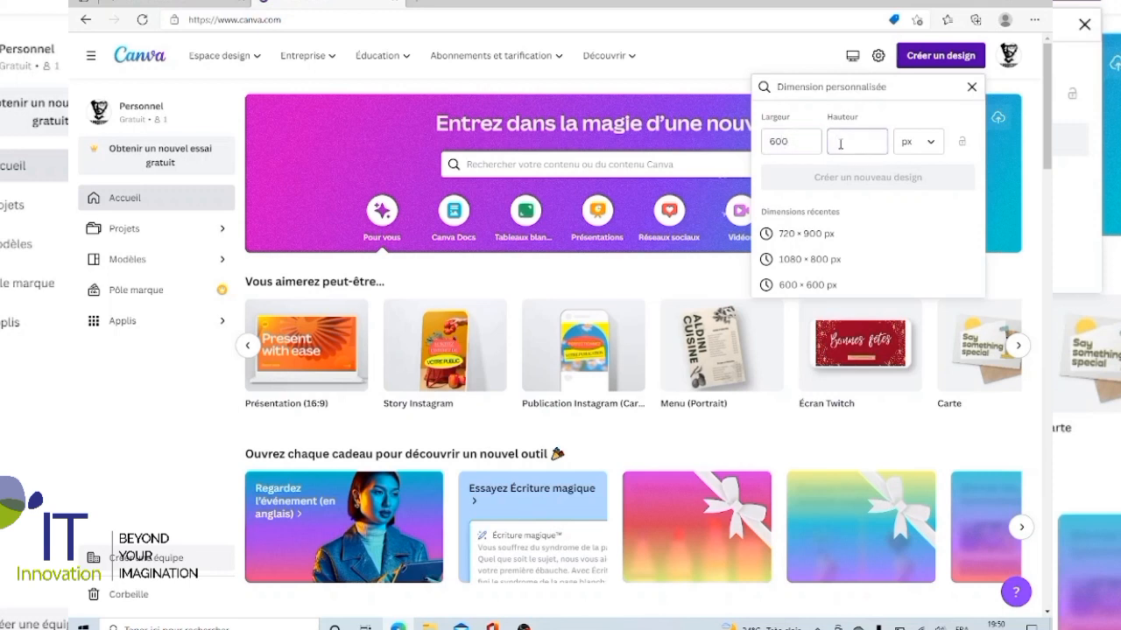
pyautogui.write('600')
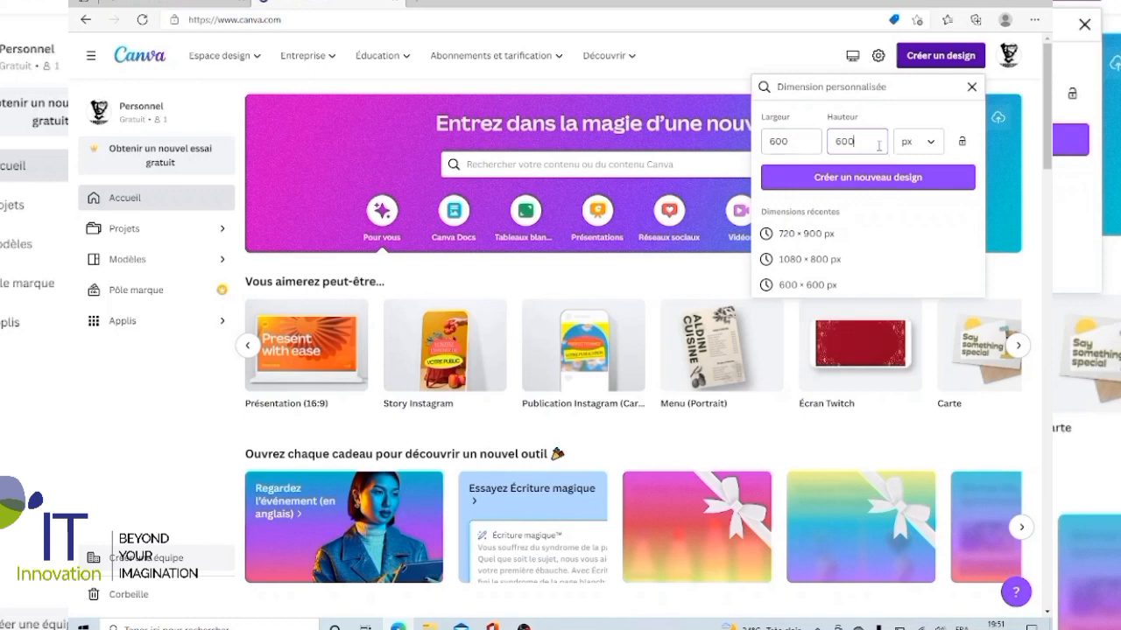
pyautogui.click(913, 183)
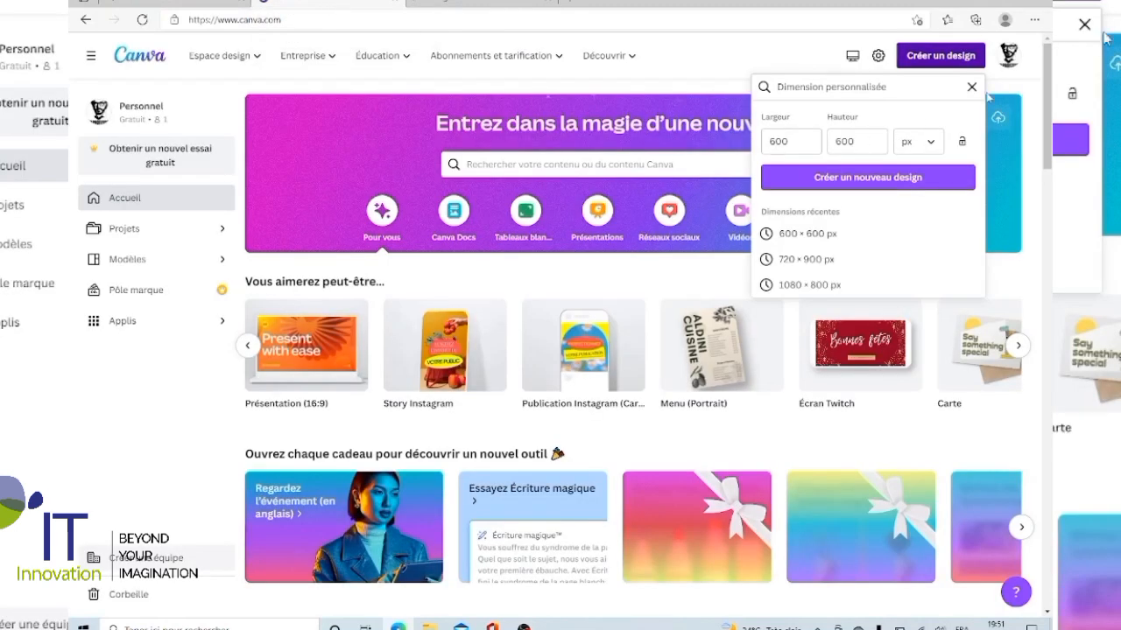
# Dismiss the custom size settings on the home page and look through the recent designs.
pyautogui.click(1051, 81)
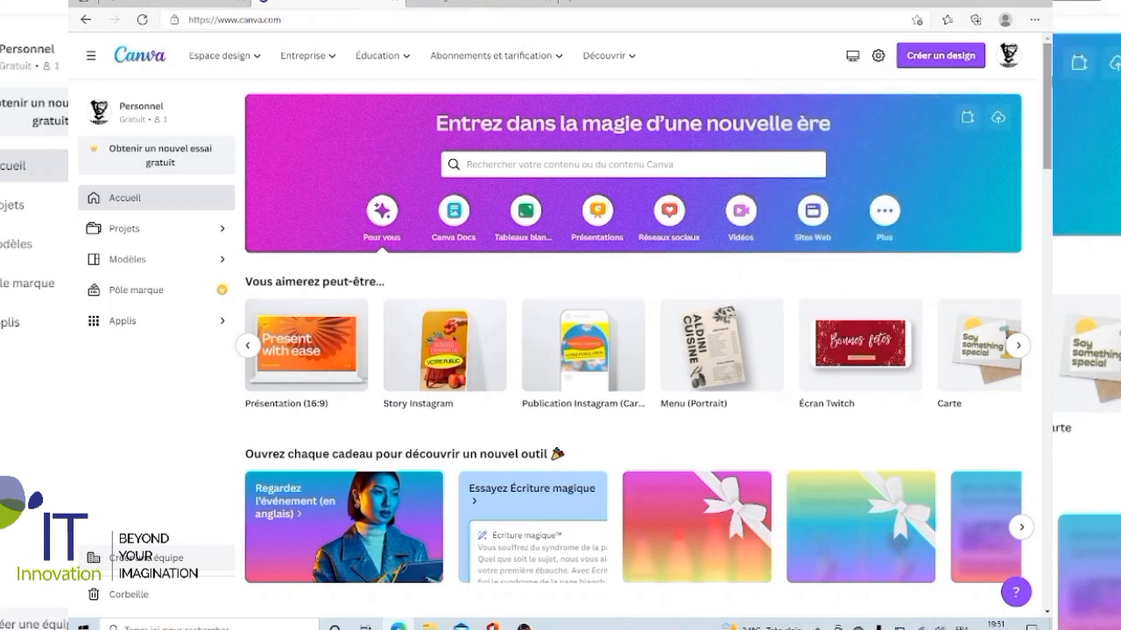
pyautogui.scroll(-5, 968, 206)
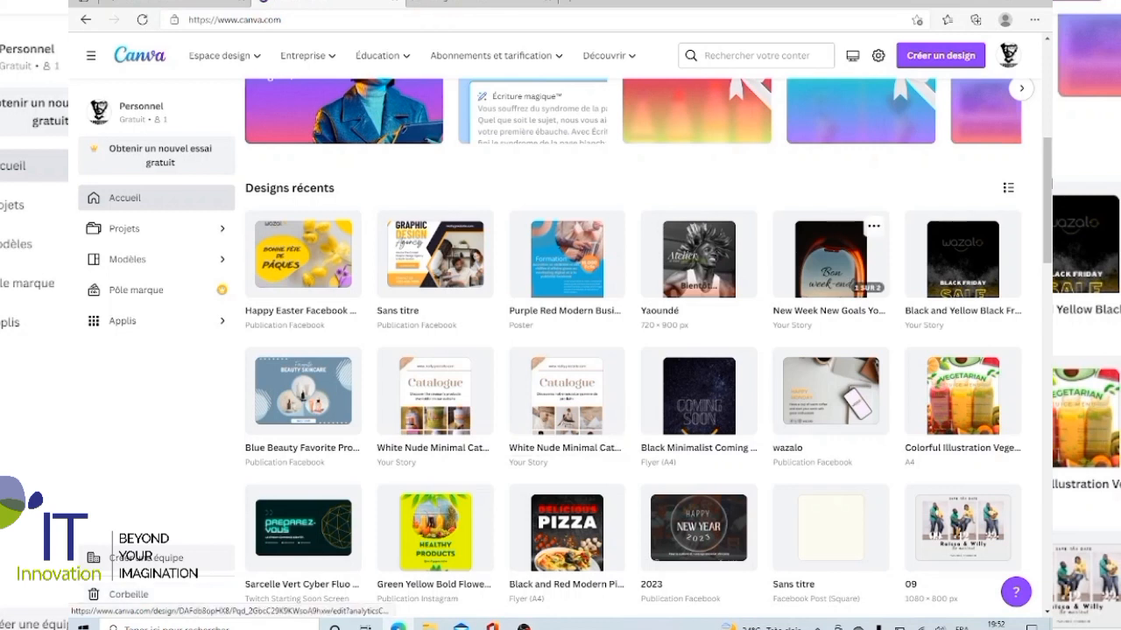
pyautogui.moveTo(1048, 200); pyautogui.dragTo(1048, 104)
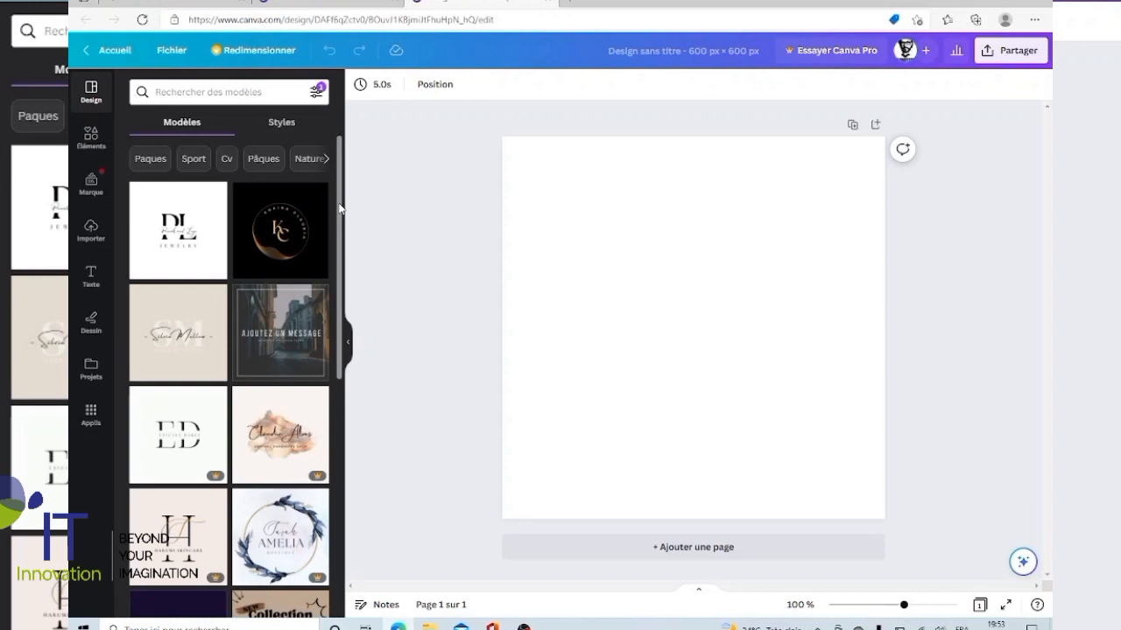
# Browse the design templates and apply the white PL Jewelry logo template to the blank page.
pyautogui.moveTo(340, 208); pyautogui.dragTo(334, 358)
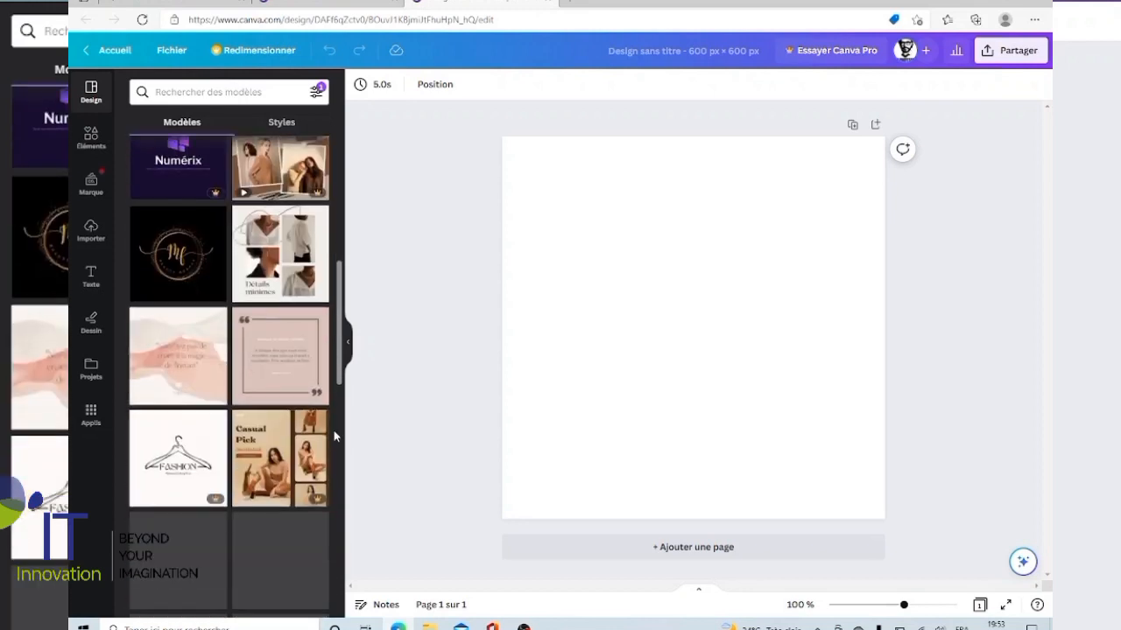
pyautogui.scroll(3, 336, 328)
pyautogui.scroll(5, 331, 385)
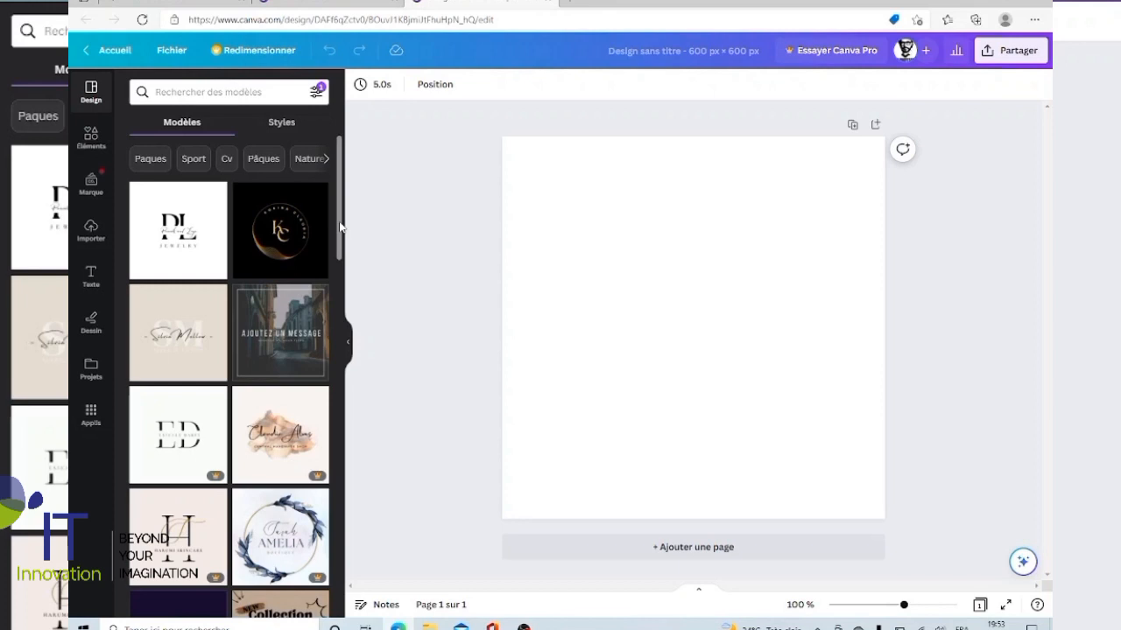
pyautogui.scroll(-1, 340, 228)
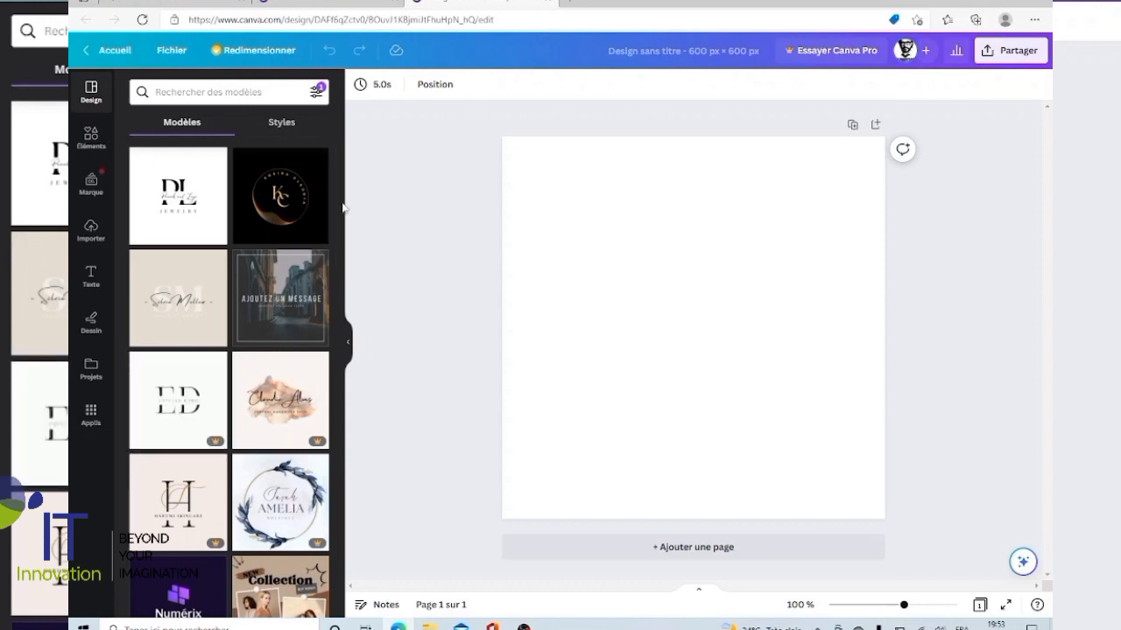
pyautogui.scroll(-1, 339, 229)
pyautogui.moveTo(339, 229); pyautogui.dragTo(340, 418)
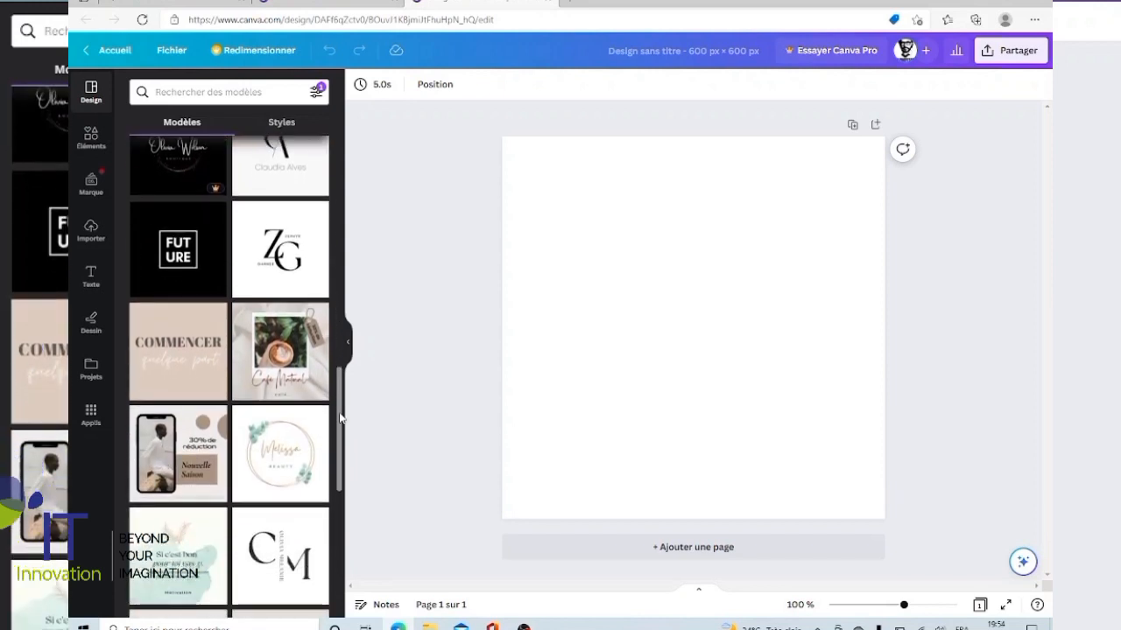
pyautogui.moveTo(340, 419)
pyautogui.mouseDown()
pyautogui.moveTo(336, 517)
pyautogui.moveTo(341, 435)
pyautogui.mouseUp()
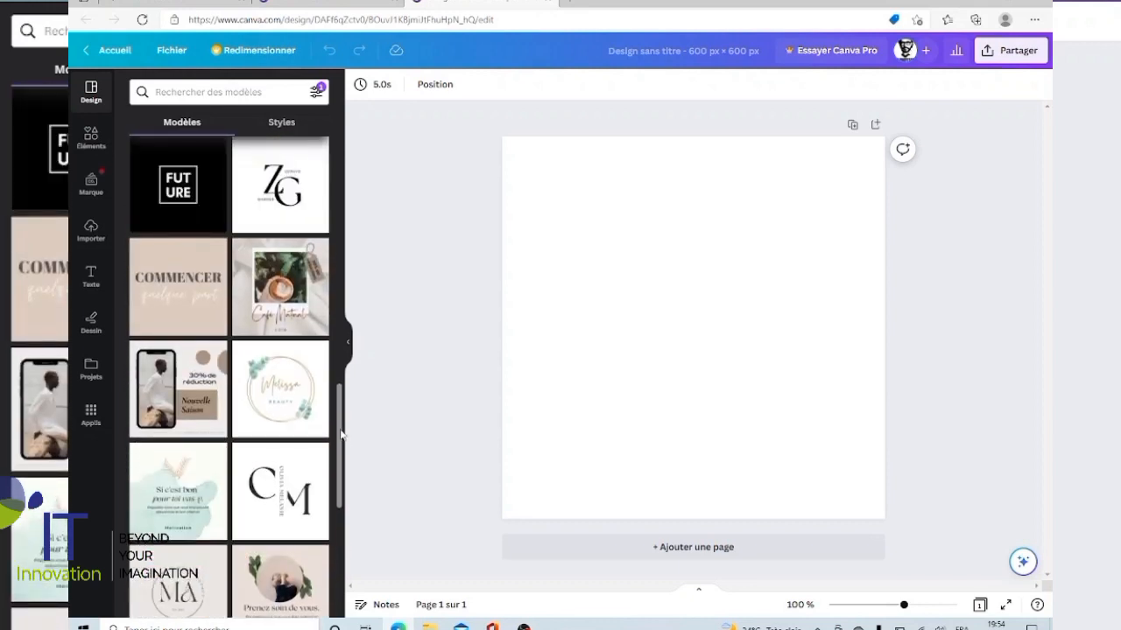
pyautogui.moveTo(341, 435)
pyautogui.mouseDown()
pyautogui.moveTo(340, 359)
pyautogui.moveTo(339, 430)
pyautogui.mouseUp()
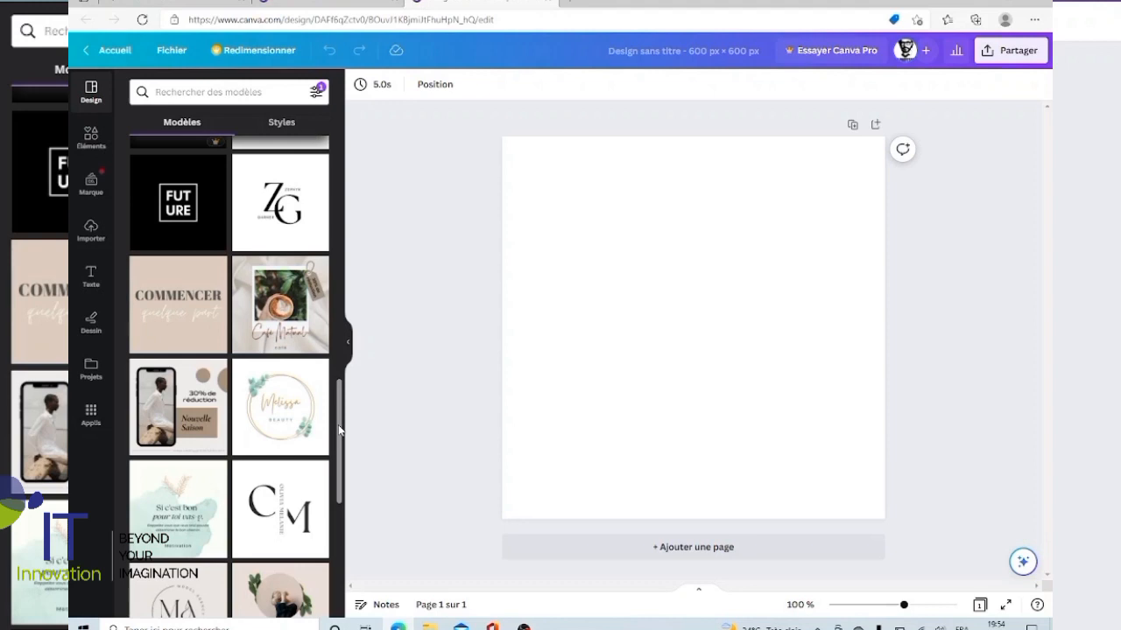
pyautogui.moveTo(338, 424); pyautogui.dragTo(347, 536)
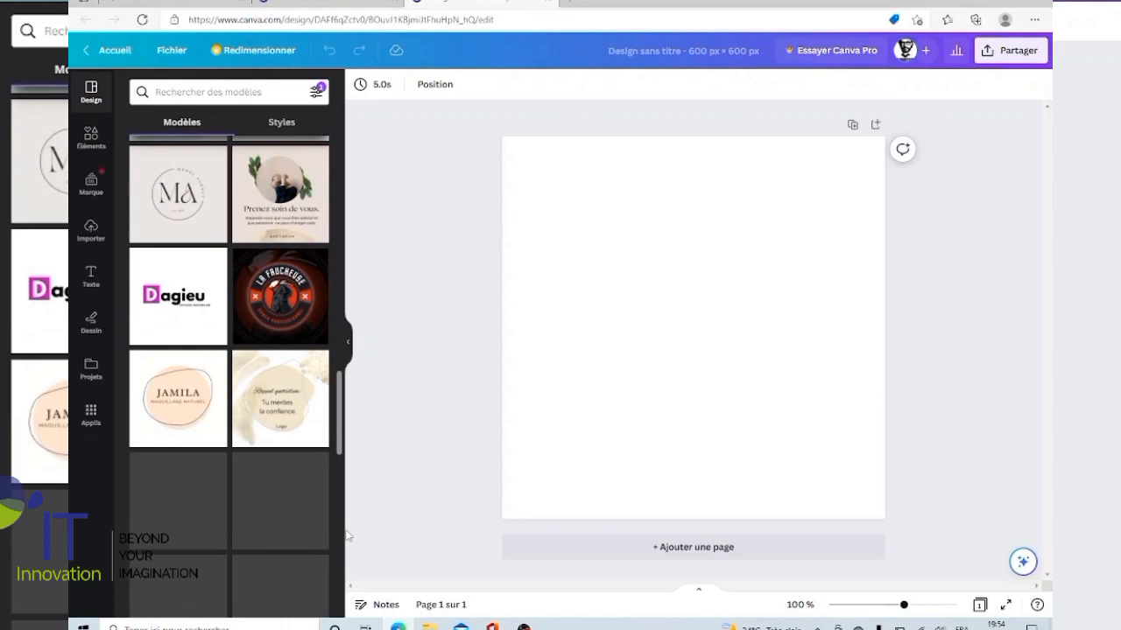
pyautogui.moveTo(337, 405); pyautogui.dragTo(345, 175)
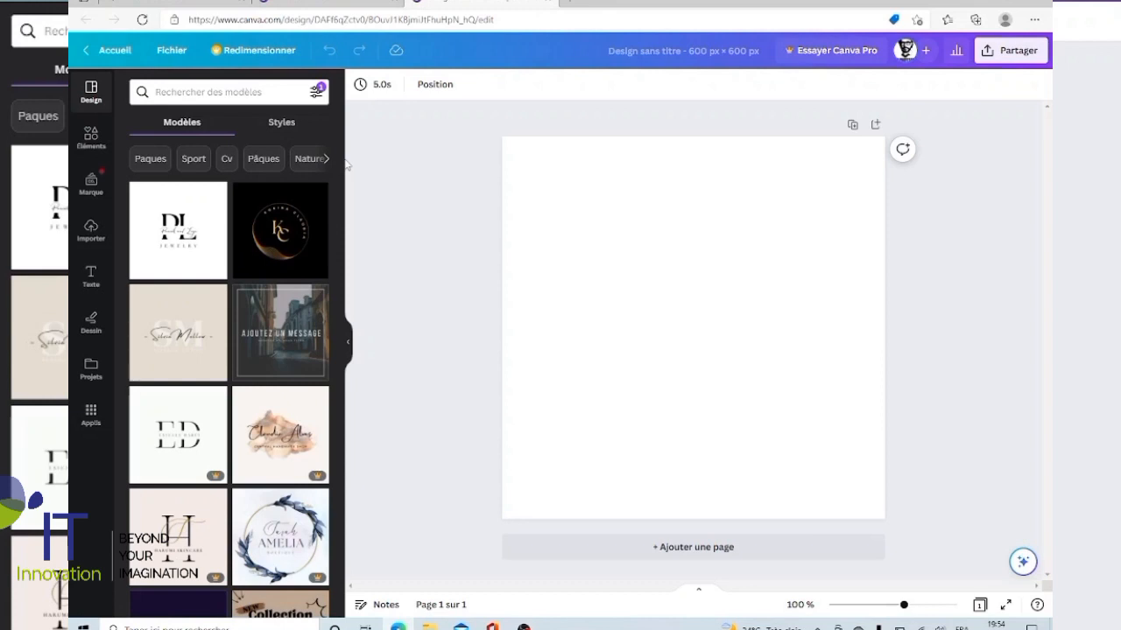
pyautogui.click(191, 239)
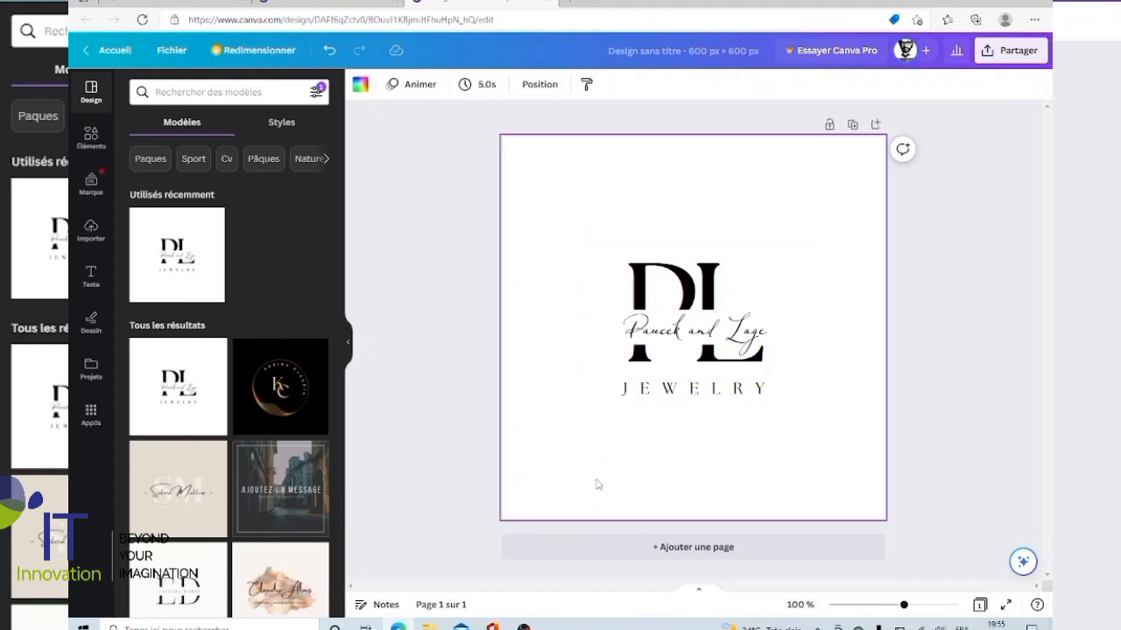
# Recolour the JEWELRY text with the third orange of the brand colour palette.
pyautogui.click(738, 398)
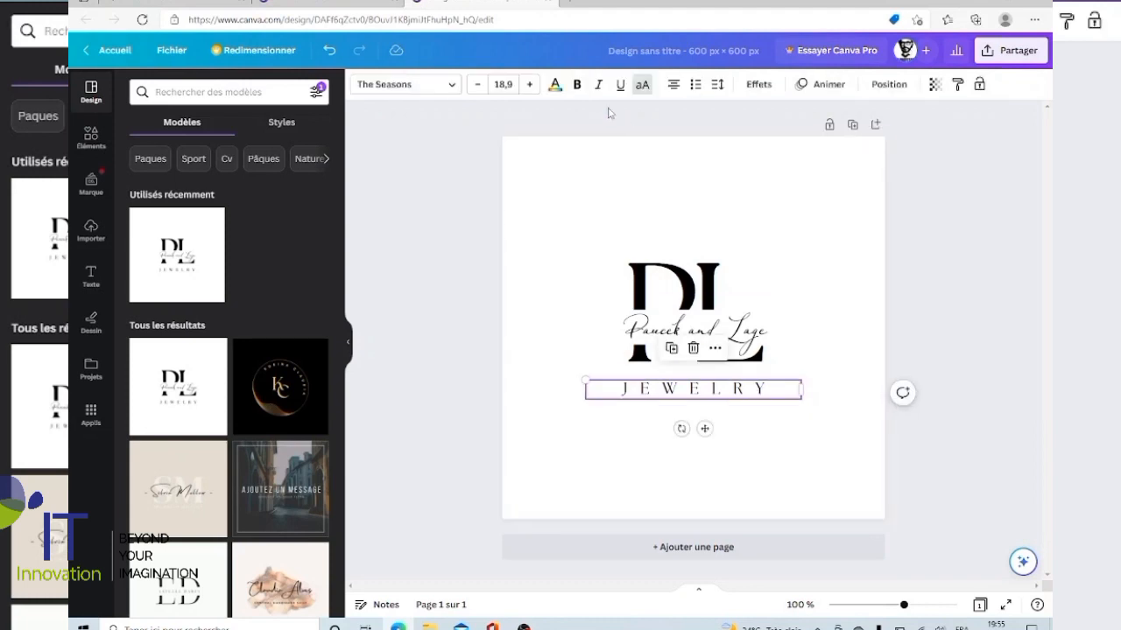
pyautogui.click(555, 85)
pyautogui.click(211, 259)
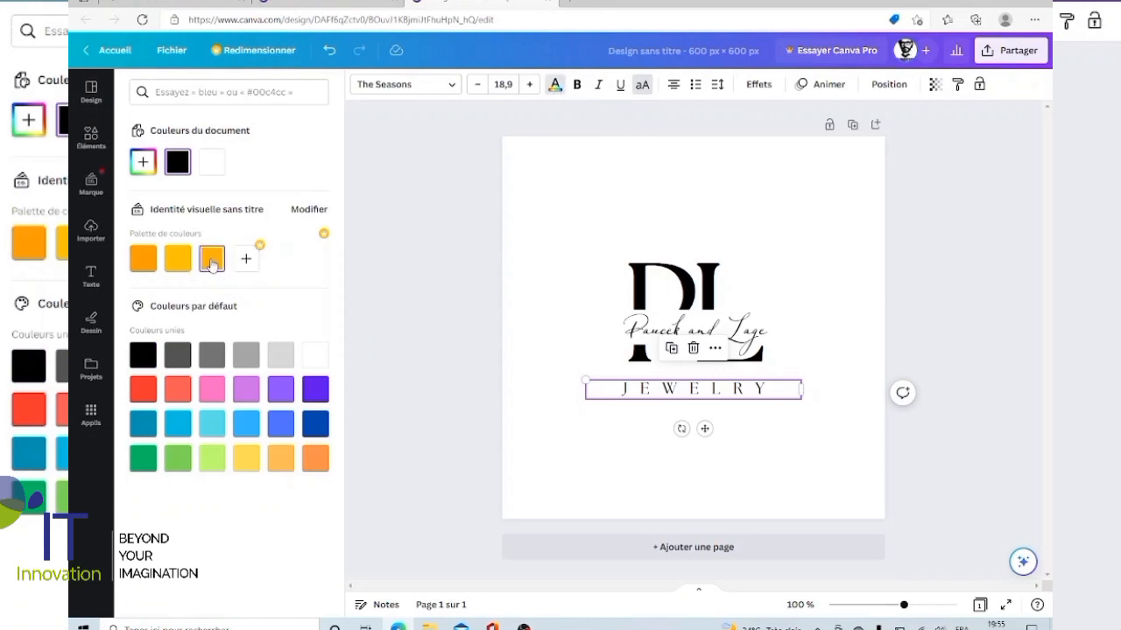
pyautogui.click(813, 201)
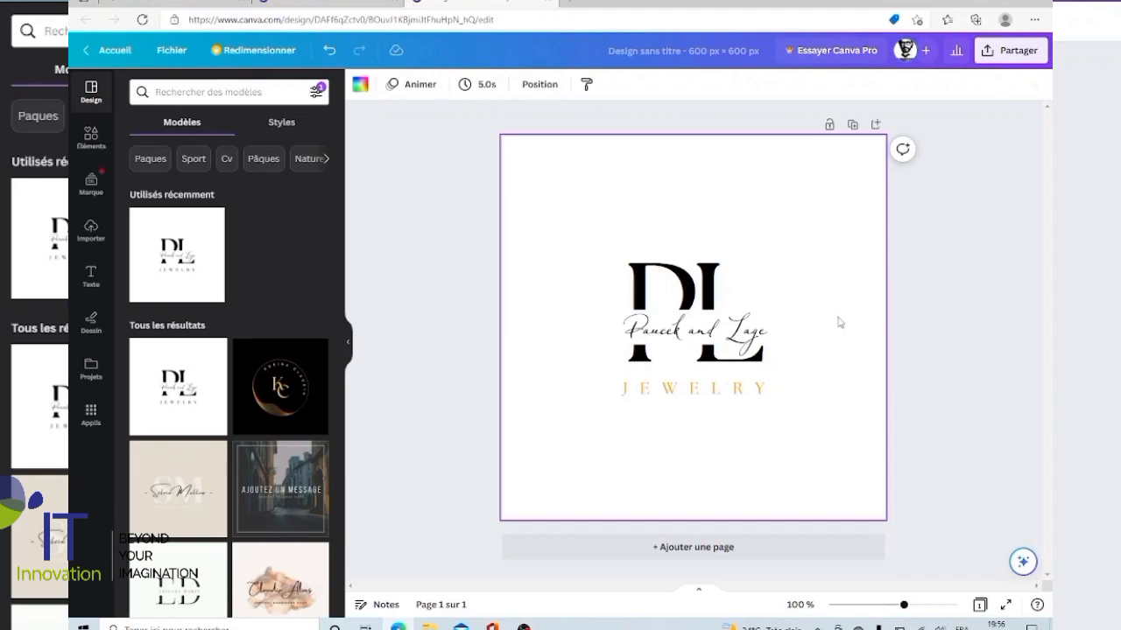
# Delete the final letter of the JEWELRY text and retype it as Y.
pyautogui.click(777, 391)
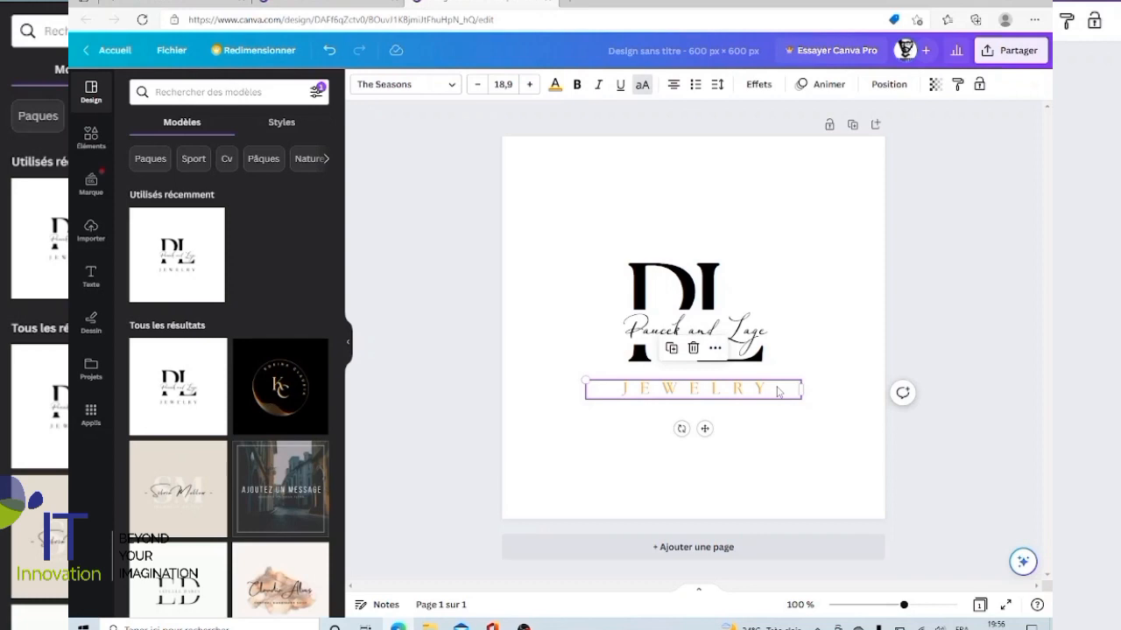
pyautogui.doubleClick(777, 392)
pyautogui.click(778, 388)
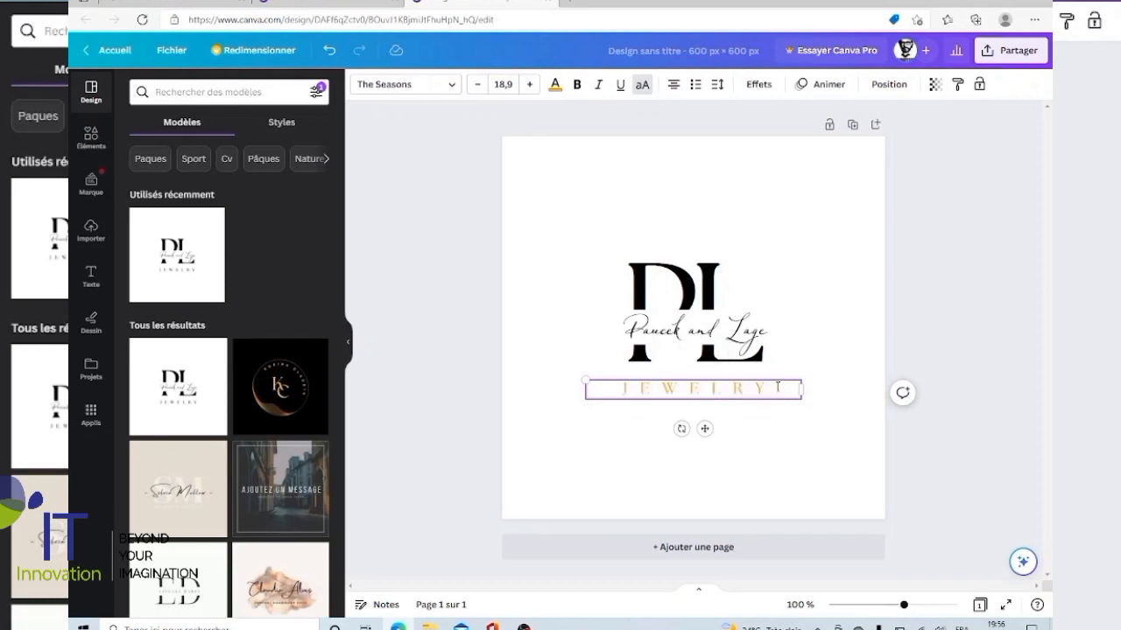
pyautogui.press('BackSpace')
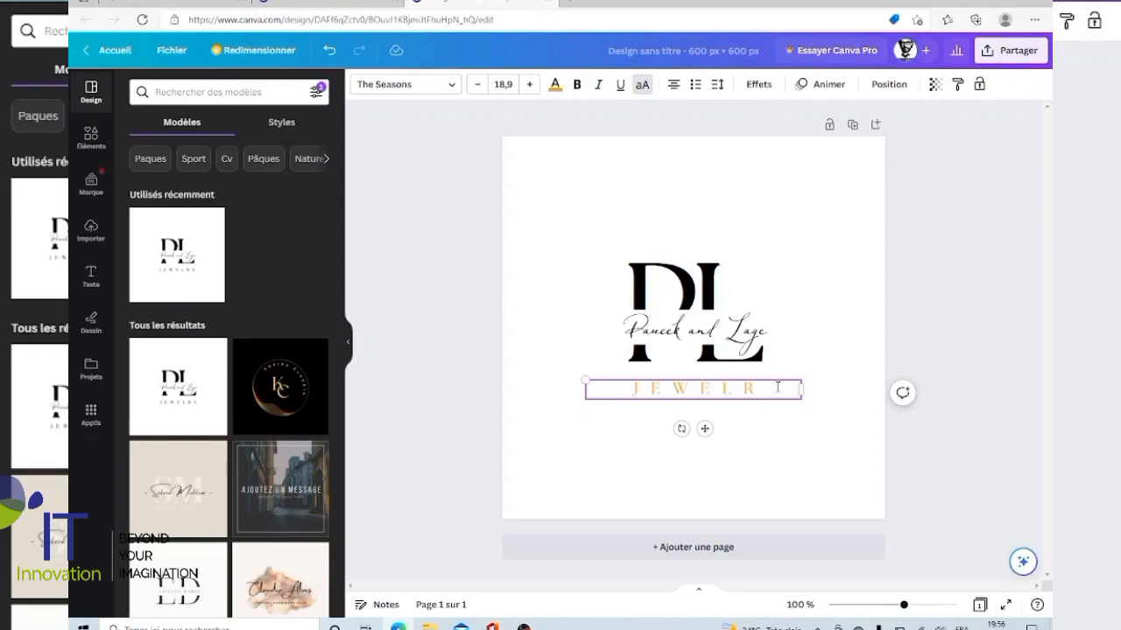
pyautogui.write('Y')
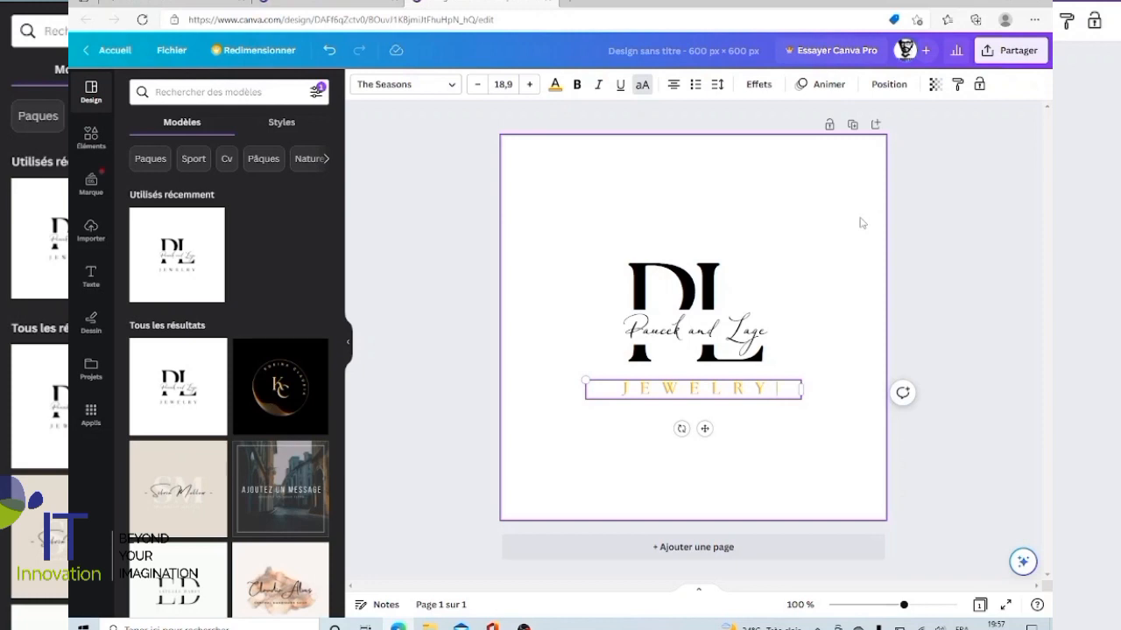
# Name the untitled 600 × 600 px design Logo1.
pyautogui.click(666, 56)
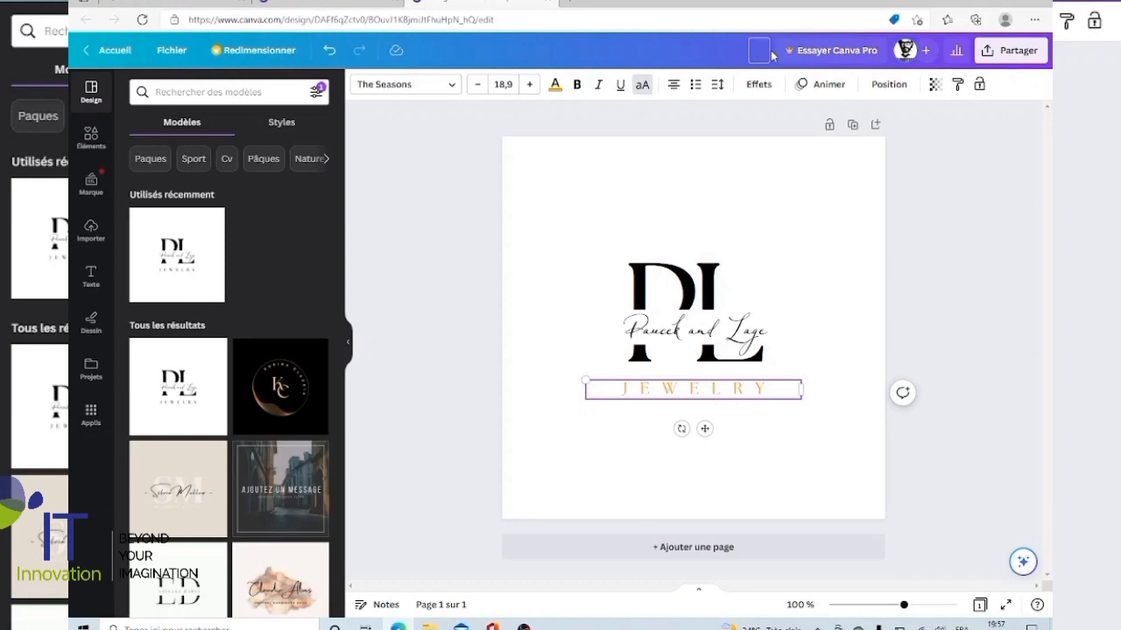
pyautogui.write('Logo1')
pyautogui.press('Return')
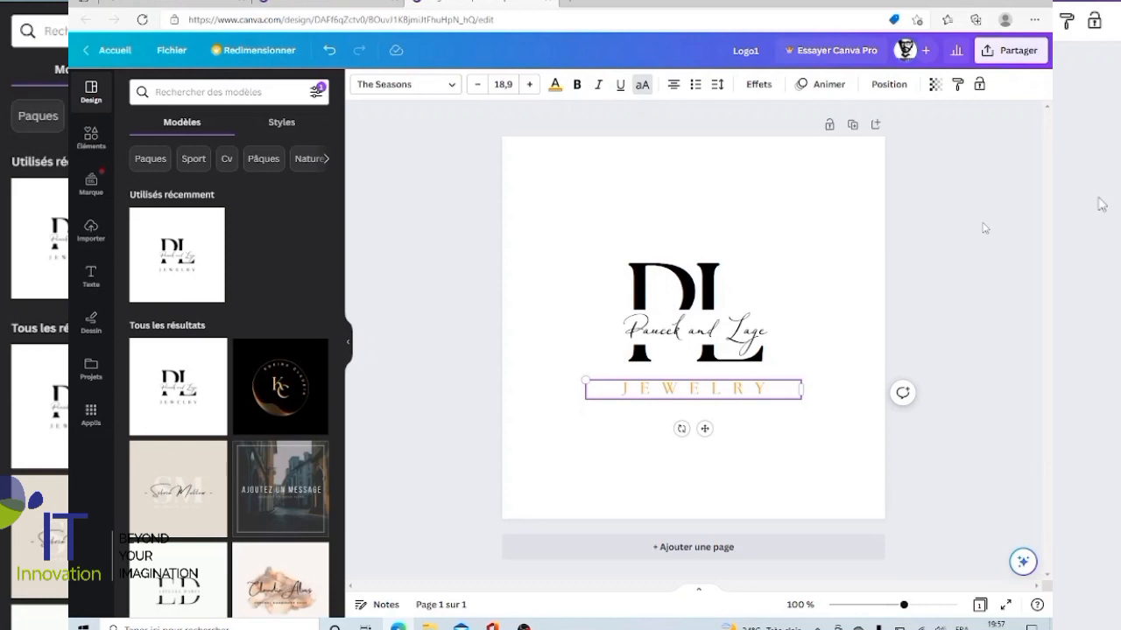
# Download the Logo1 design as a PNG file.
pyautogui.click(989, 52)
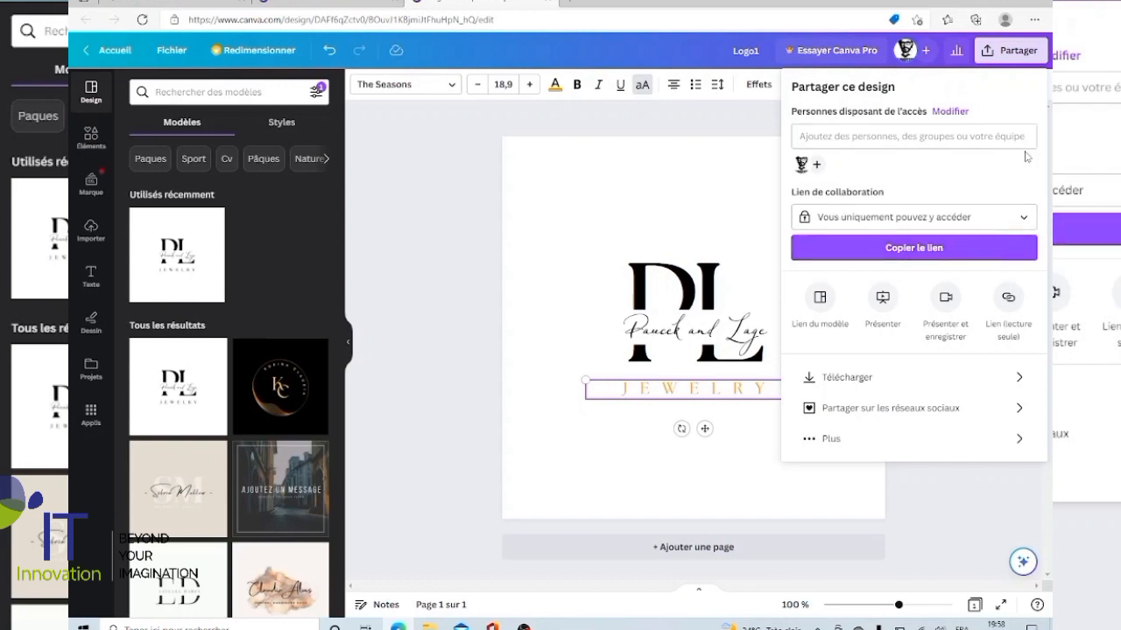
pyautogui.click(845, 378)
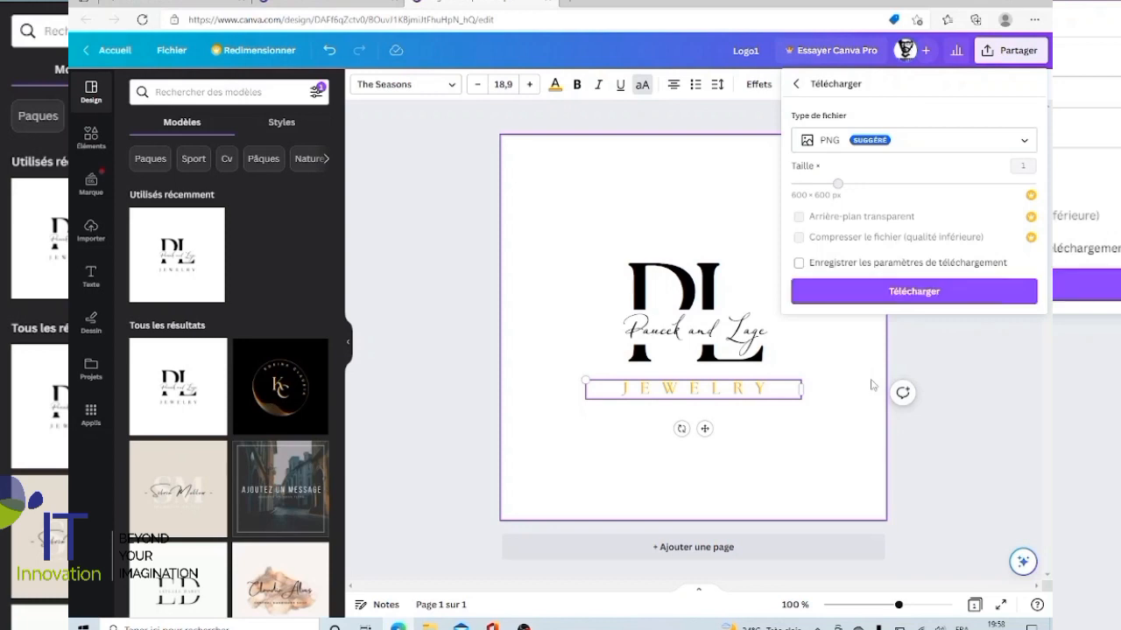
pyautogui.click(1027, 148)
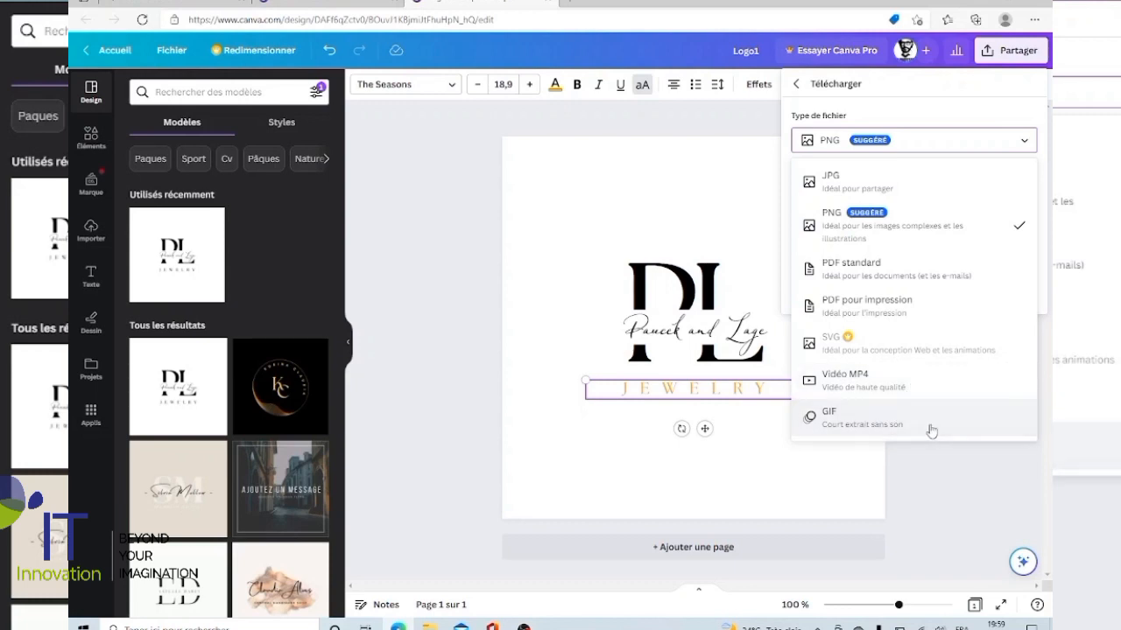
pyautogui.click(930, 227)
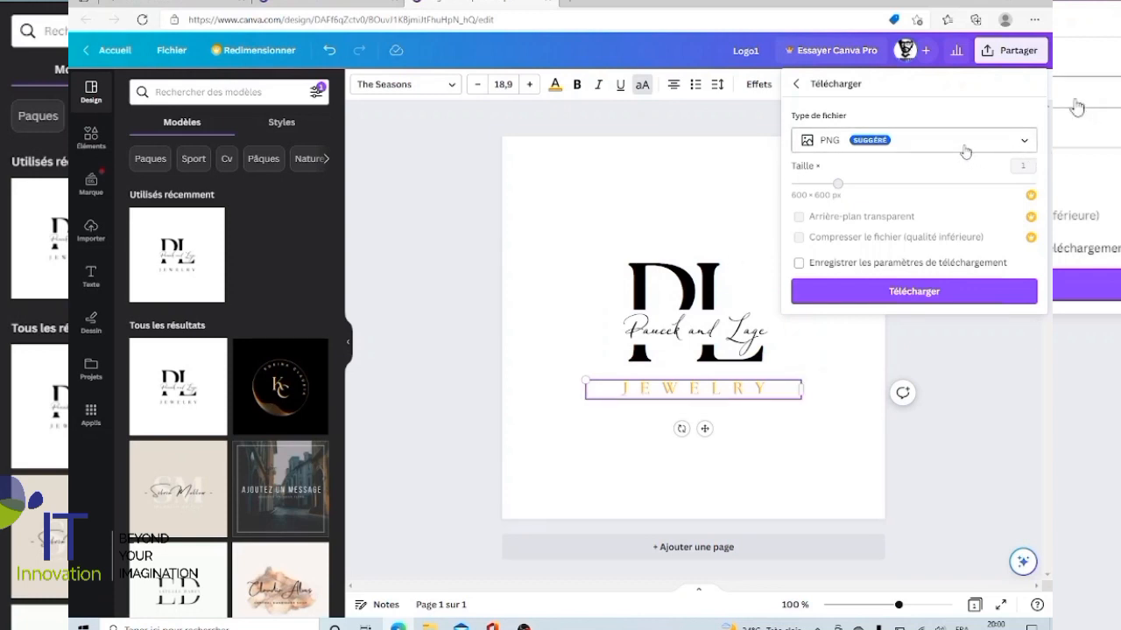
pyautogui.click(921, 295)
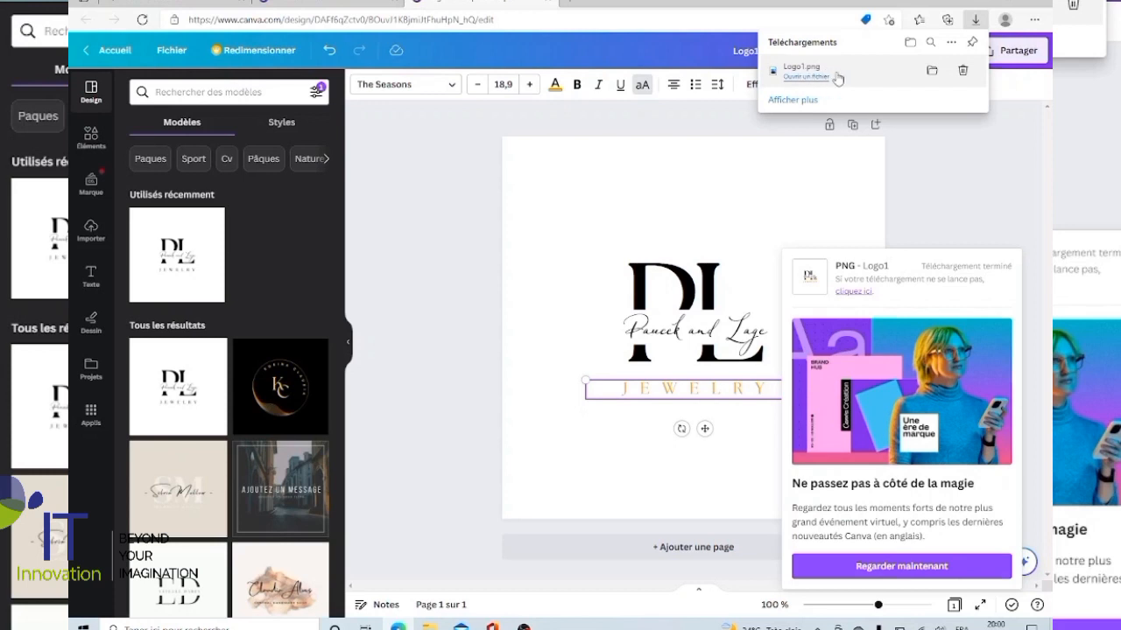
# Open the downloaded Logo1.png to check the exported image, and close the viewer.
pyautogui.click(803, 78)
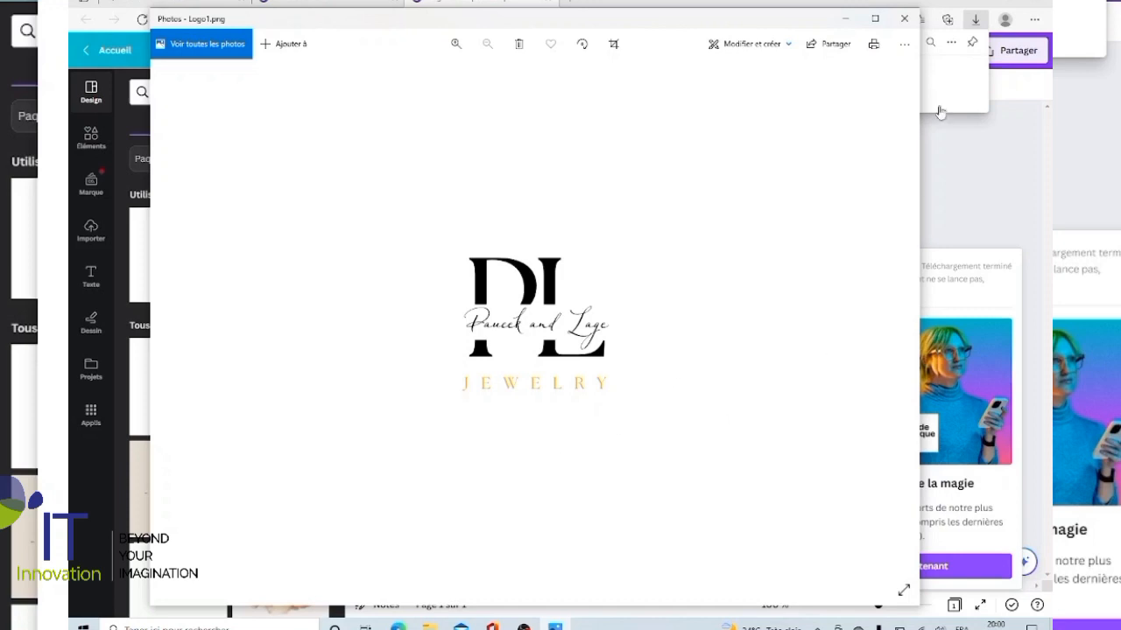
pyautogui.click(907, 18)
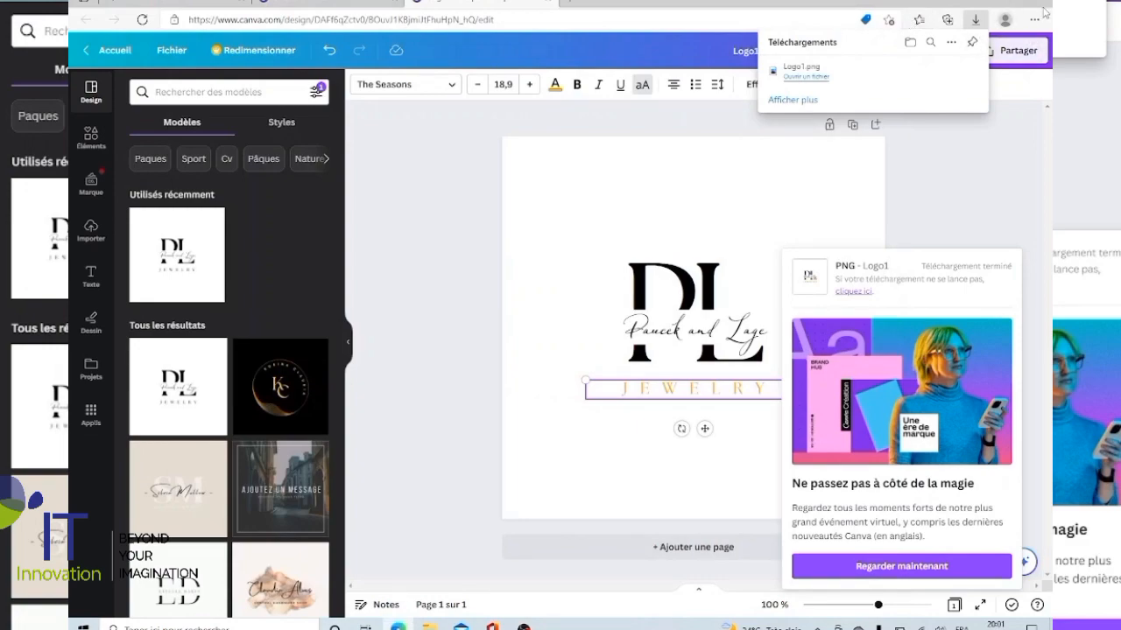